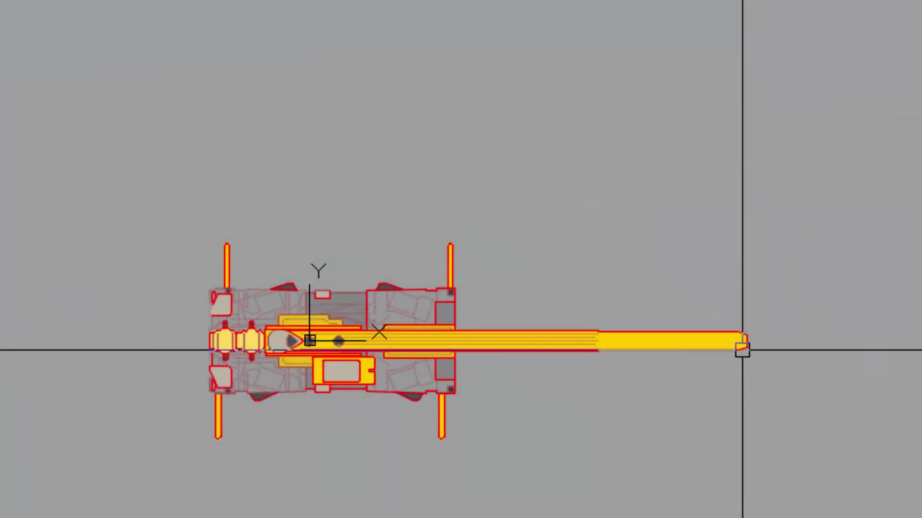
Select the crane block and drag its boom tip grip to swing and lengthen the boom
click(742, 350)
click(749, 343)
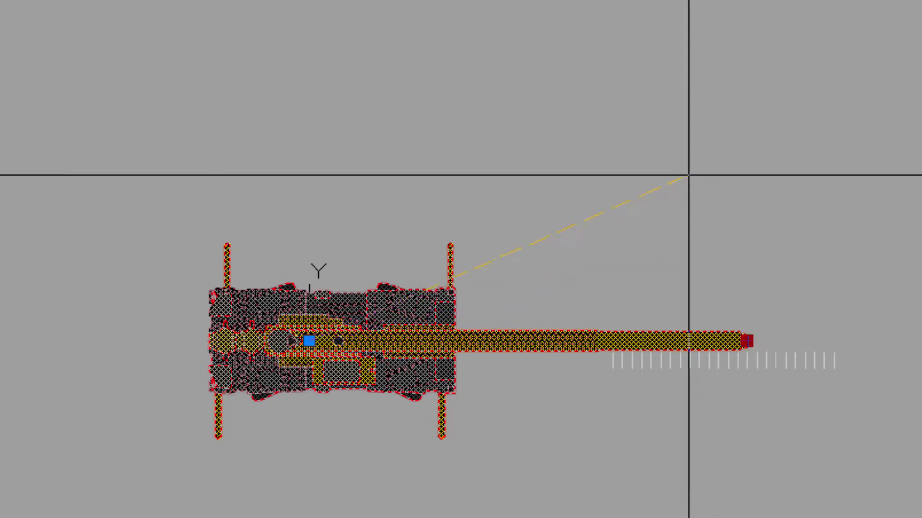
click(640, 118)
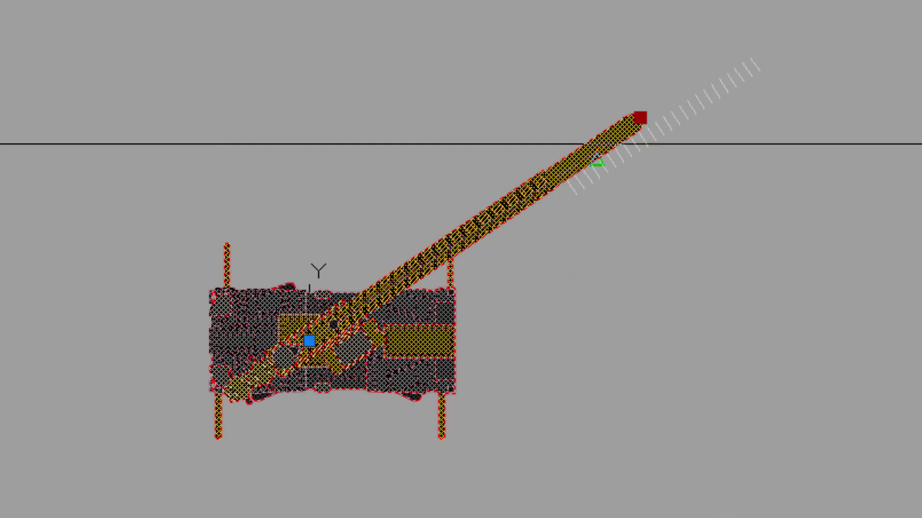
key(Escape)
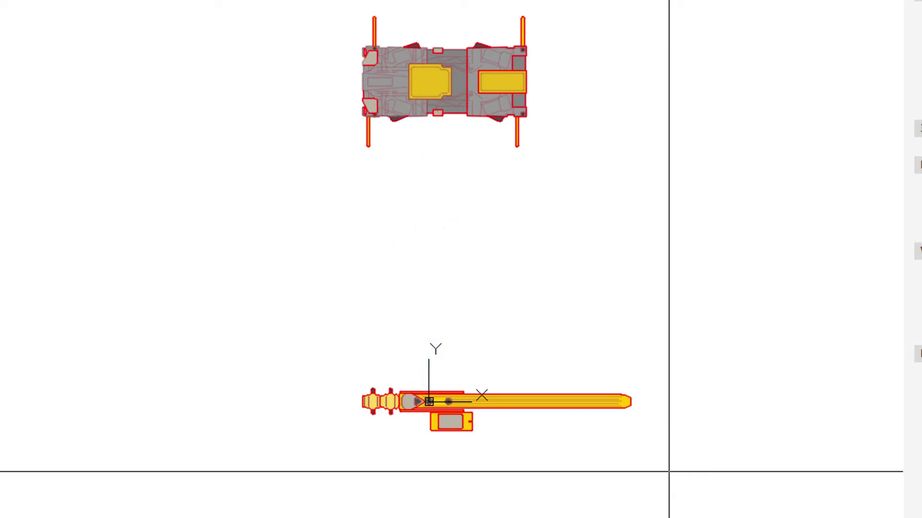
Crossing-select both crane views and make them a block named 'Dynamic Boom Crane' opened in the Block Editor
click(668, 472)
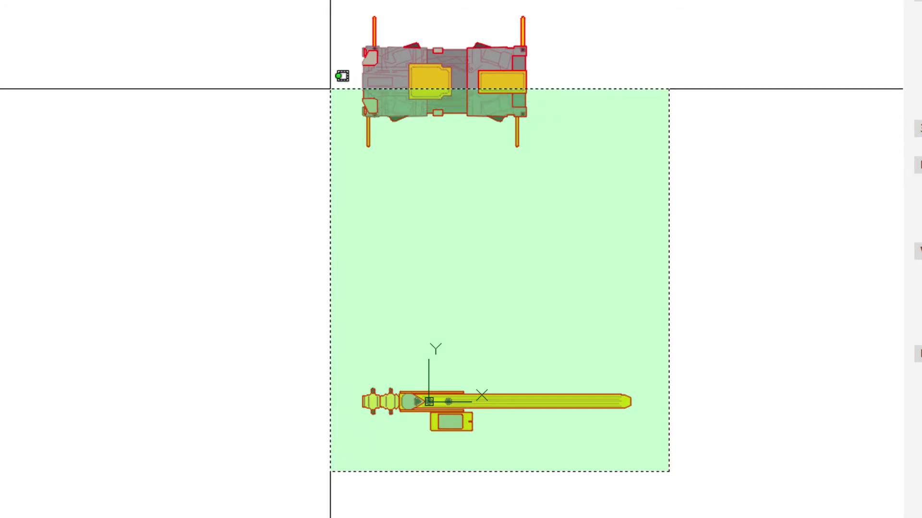
click(253, 12)
text(bloc)
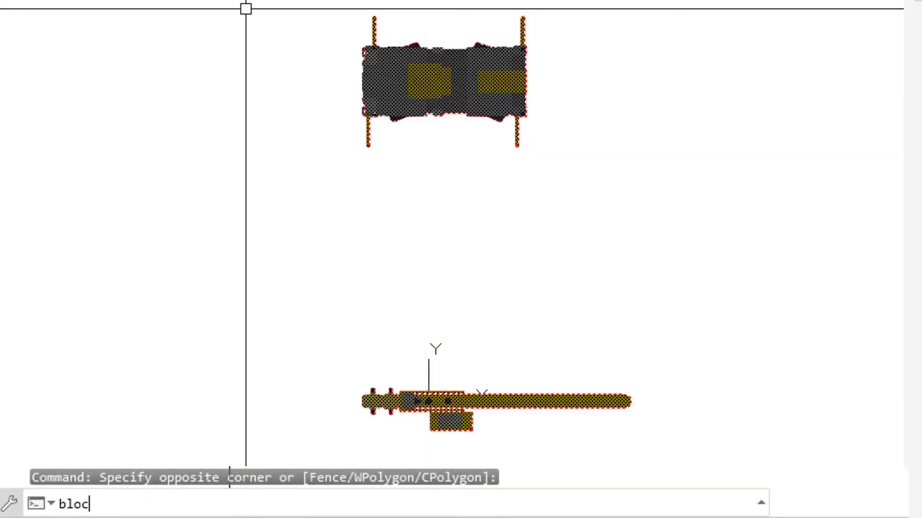
text(k)
key(Return)
text(Dynamic Boom Crane)
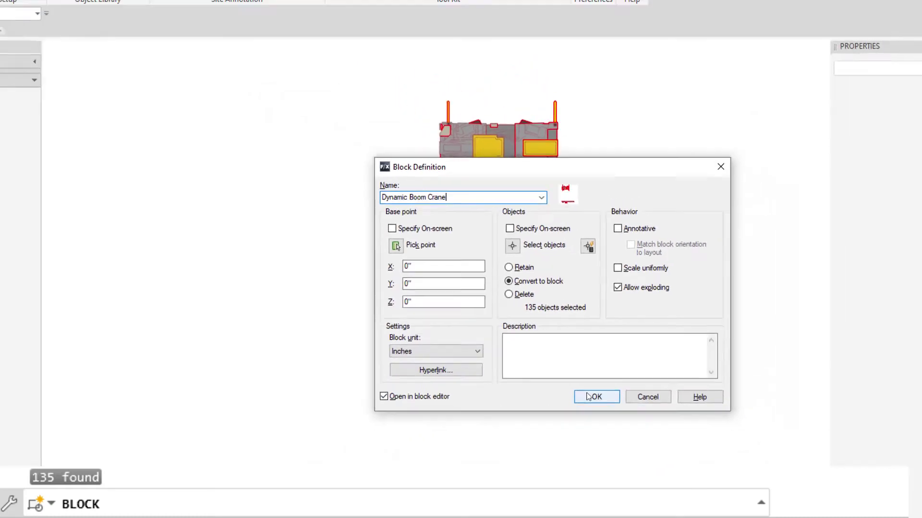
click(580, 428)
middle_drag(599, 375, 584, 260)
scroll(534, 313, up, 2)
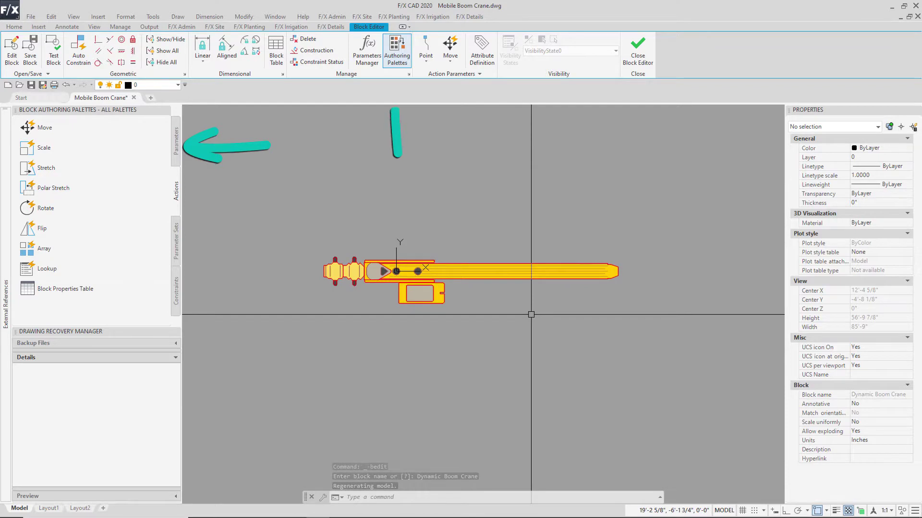
Add polar parameter Distance1 from boom pivot to tip (31'-7" at angle 0), label above the boom
click(175, 154)
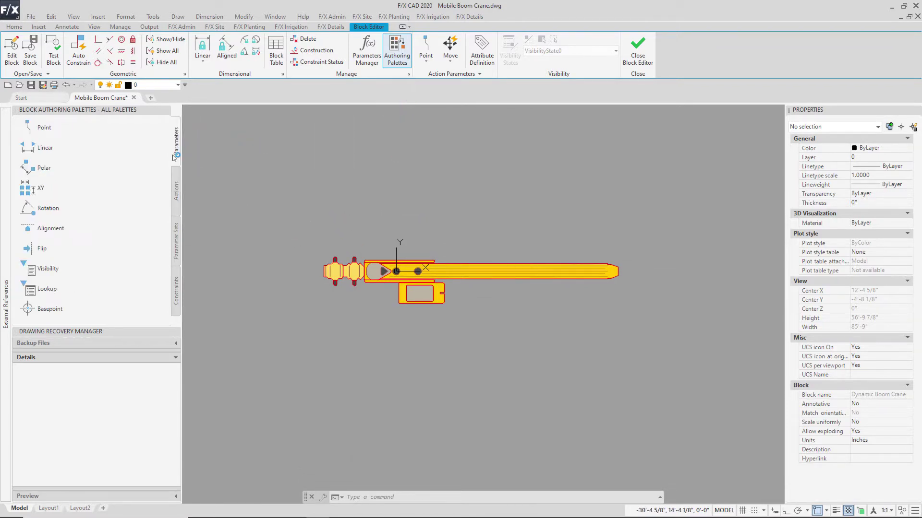
click(60, 169)
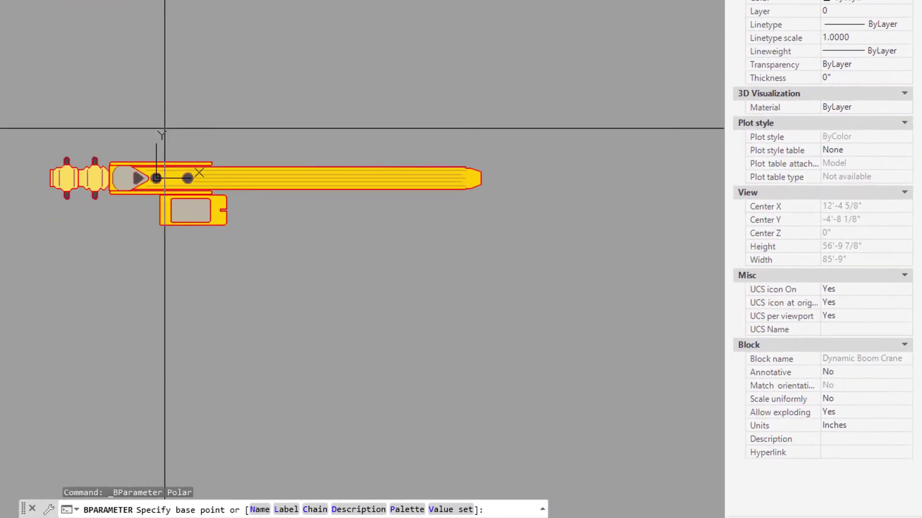
click(133, 169)
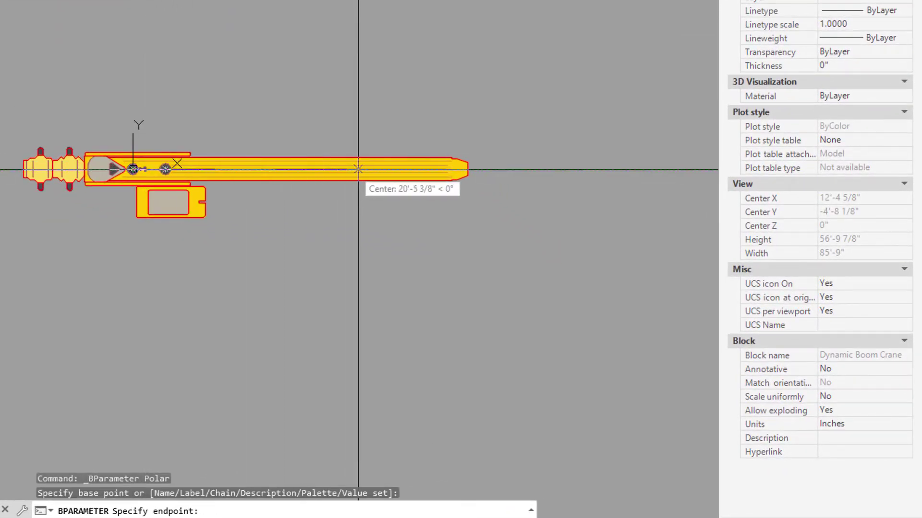
click(468, 169)
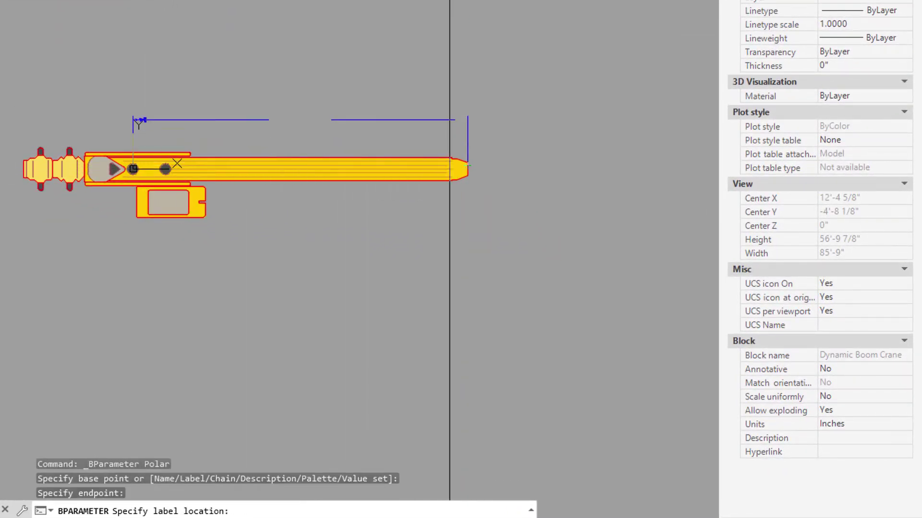
click(413, 77)
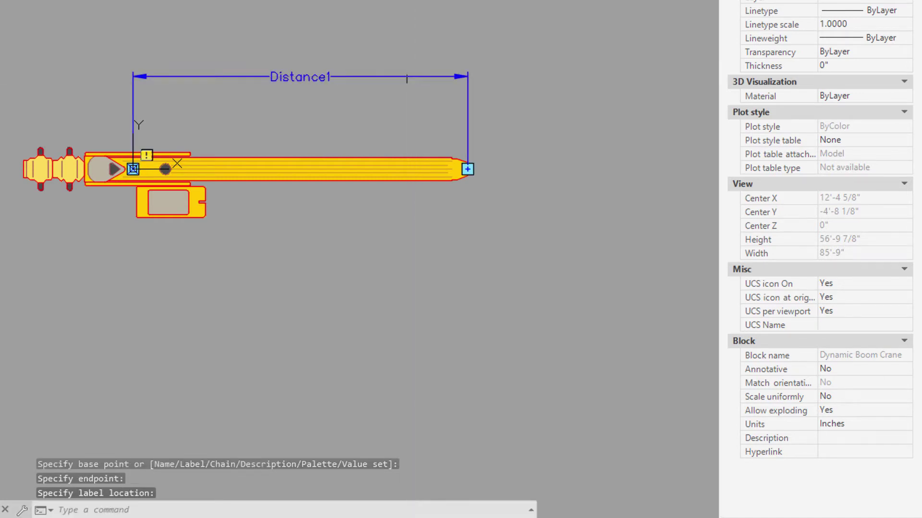
click(352, 77)
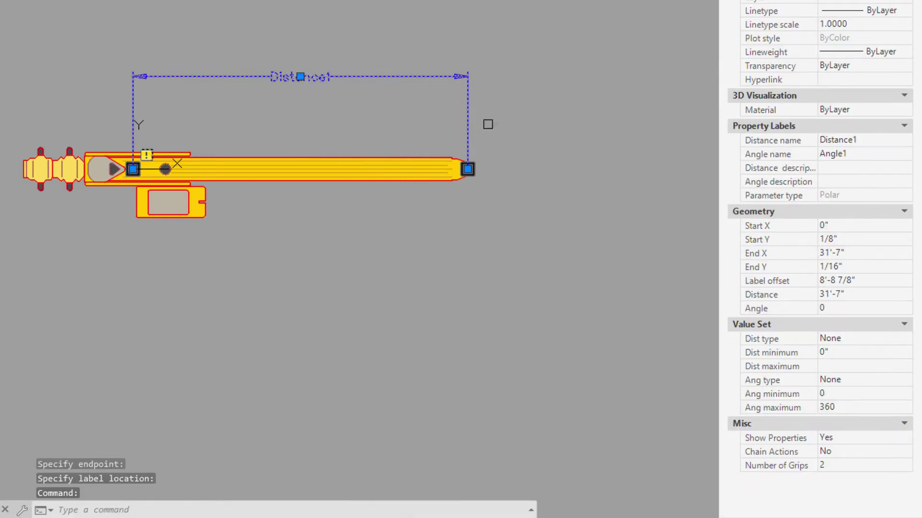
Make Distance1 an Increment type with 1' steps, minimum 31'-7" and maximum 55'
click(833, 338)
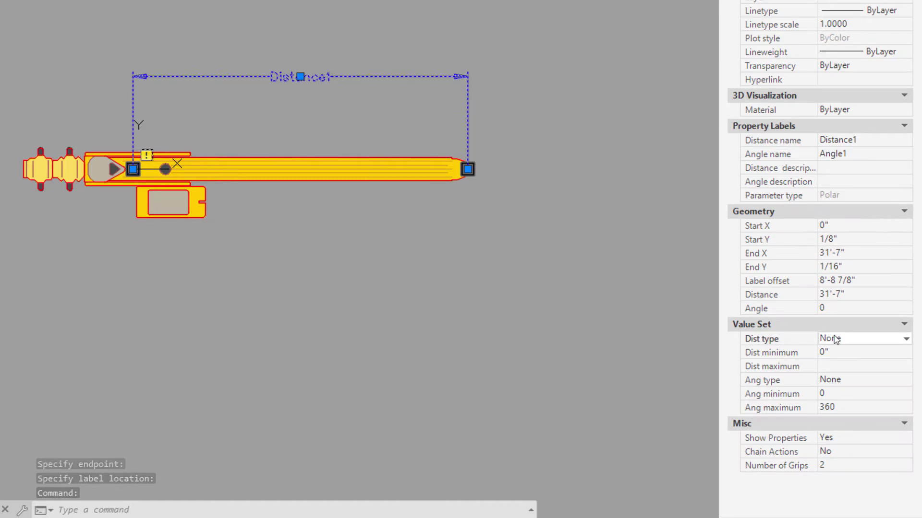
click(834, 339)
click(827, 365)
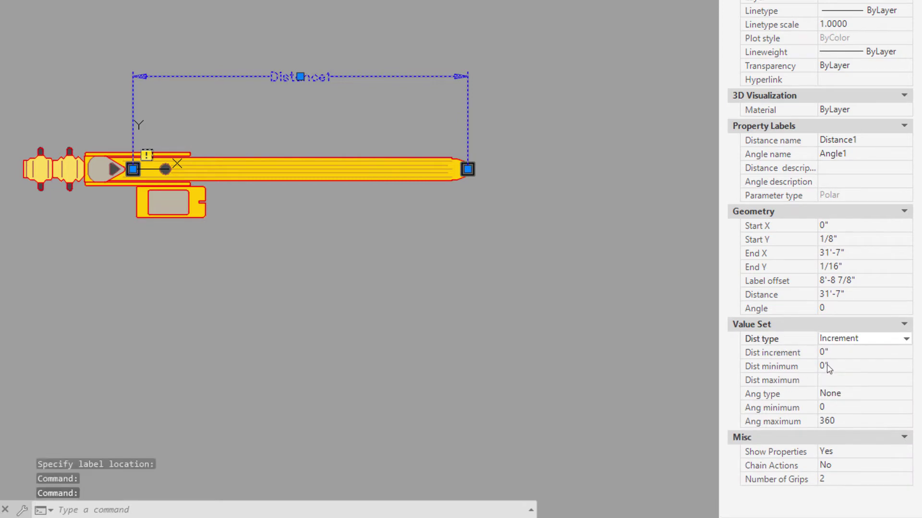
click(829, 352)
text(1')
key(Tab)
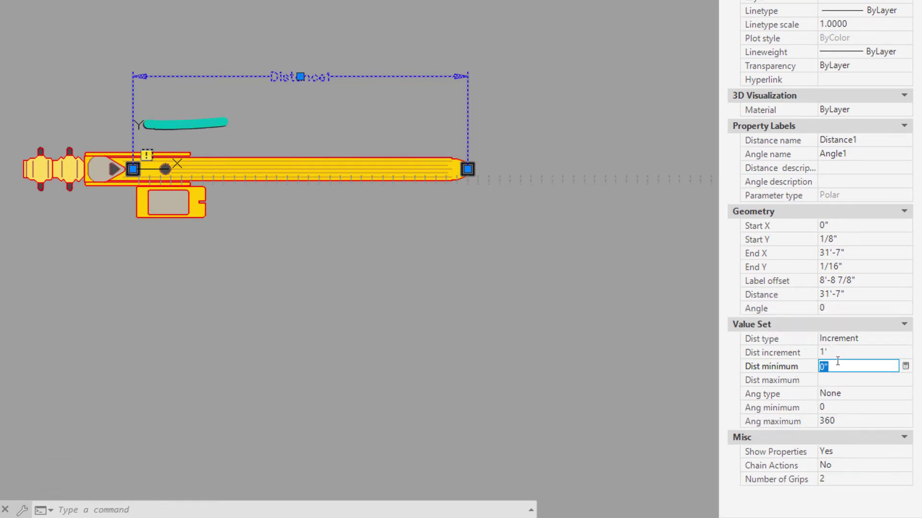
text(31'7)
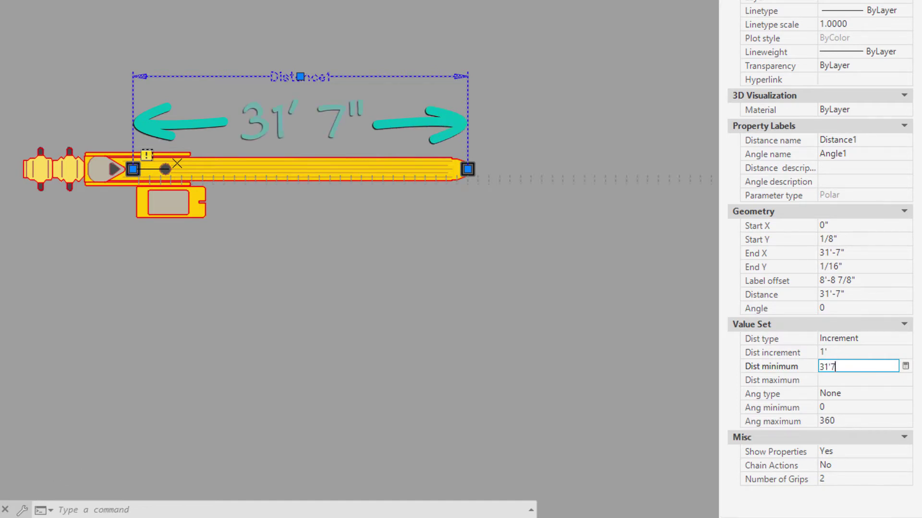
text('-7")
key(Tab)
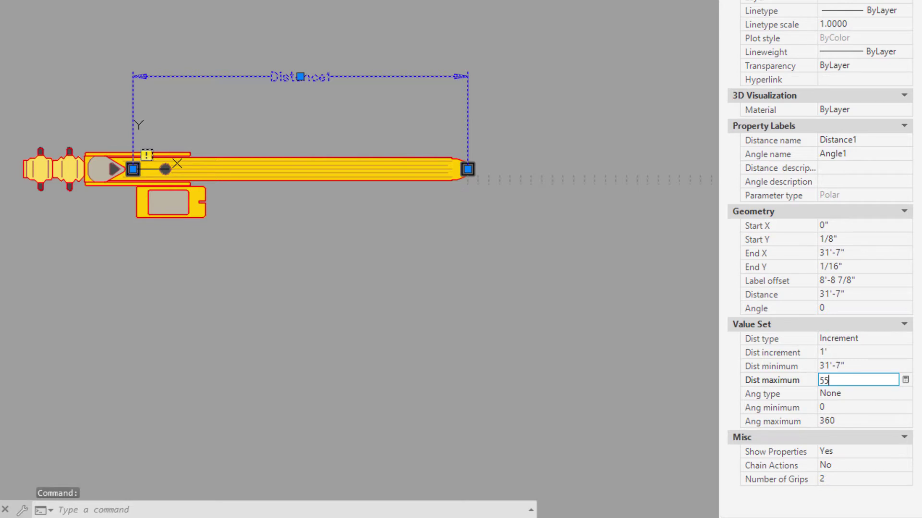
key(Tab)
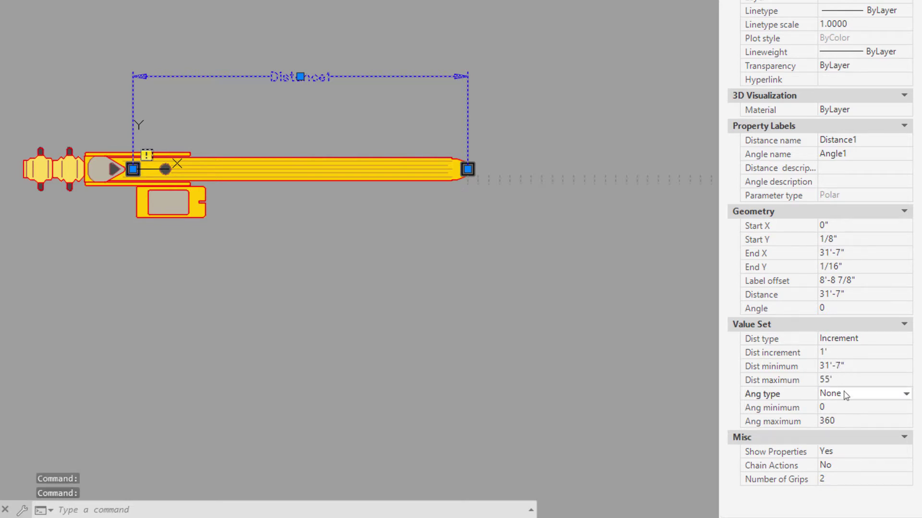
Set Distance1 Chain Actions to Yes and Number of Grips to 1, then deselect it
click(851, 465)
click(846, 479)
click(849, 480)
click(848, 480)
click(834, 510)
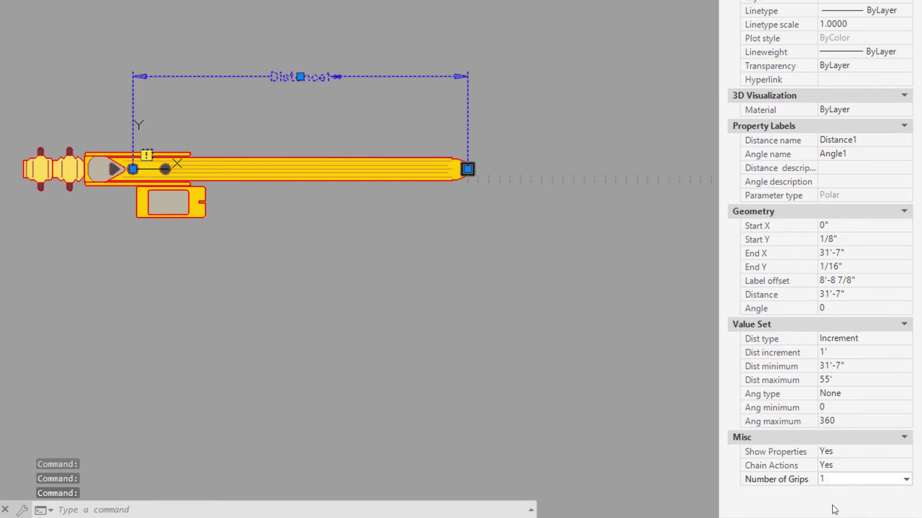
click(617, 391)
key(Escape)
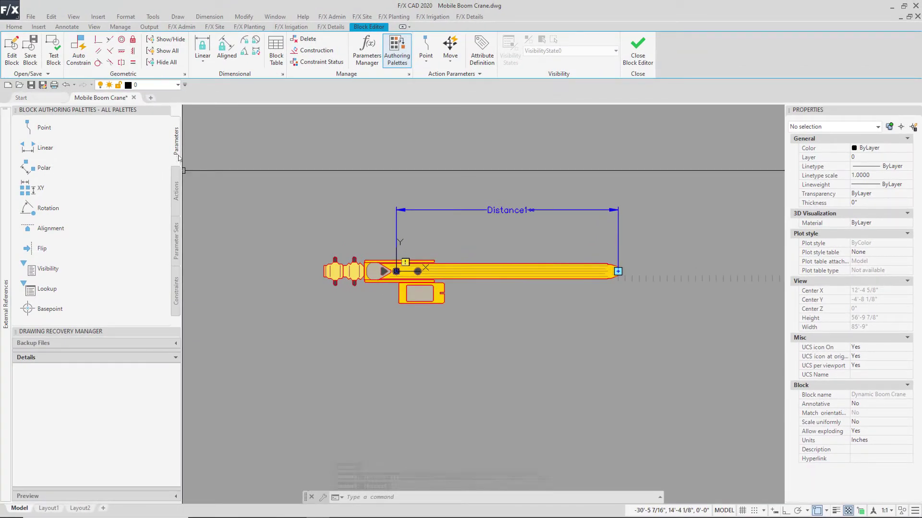
Add rotation parameter Angle2 based at the boom pivot with its radius at the boom tip
click(79, 210)
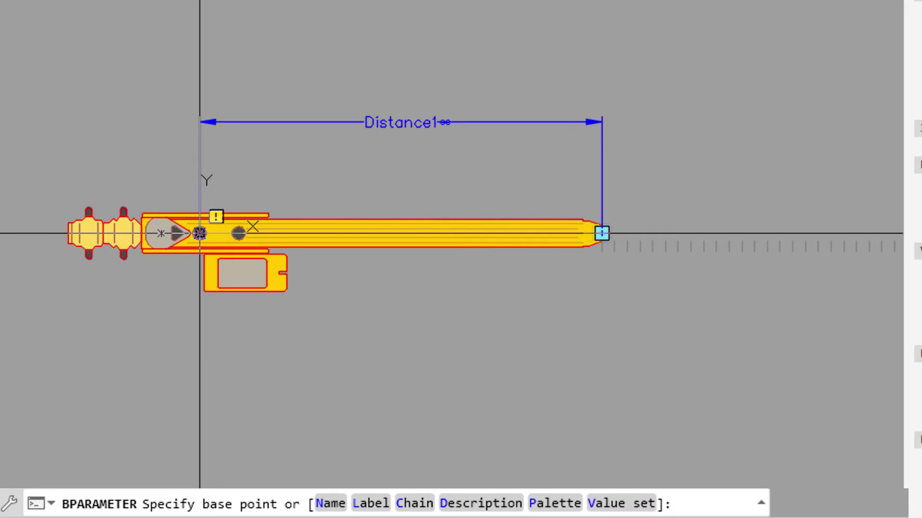
click(200, 234)
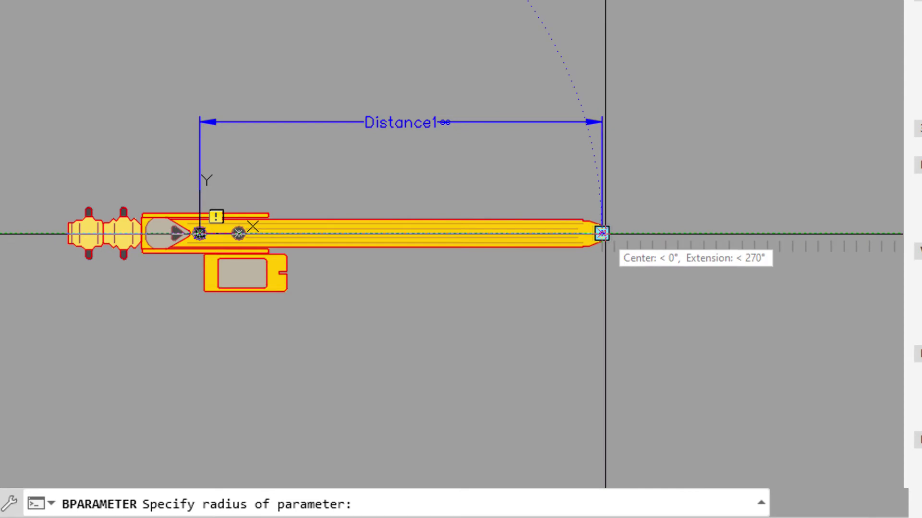
click(602, 233)
click(602, 234)
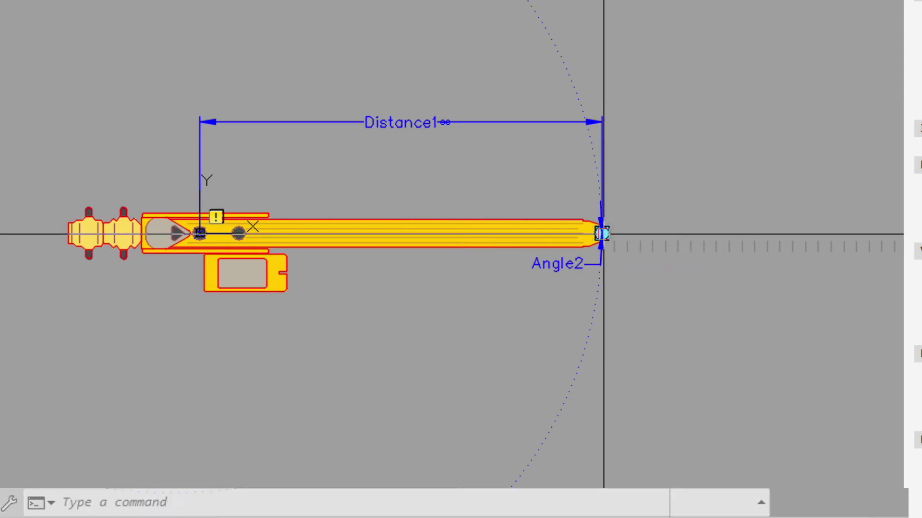
click(548, 256)
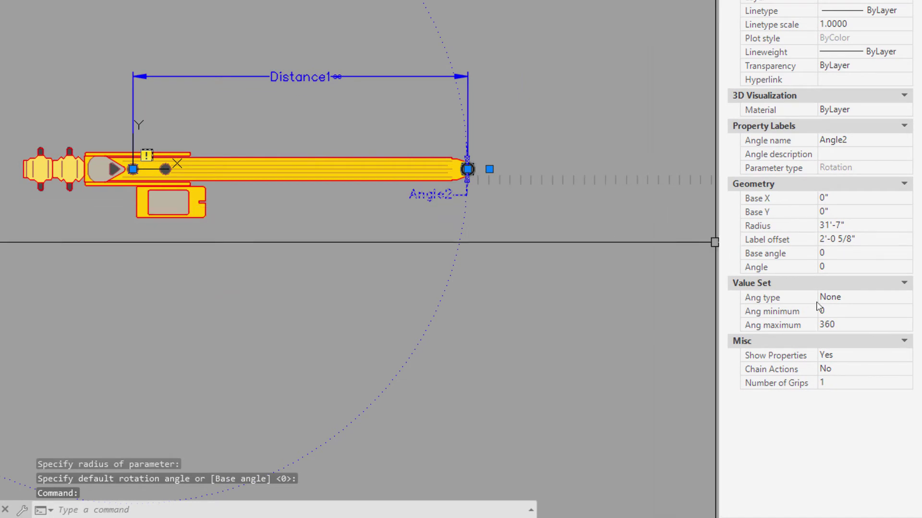
Set Angle2 Chain Actions to Yes and Number of Grips to 0, then show the Actions list
click(860, 367)
click(859, 369)
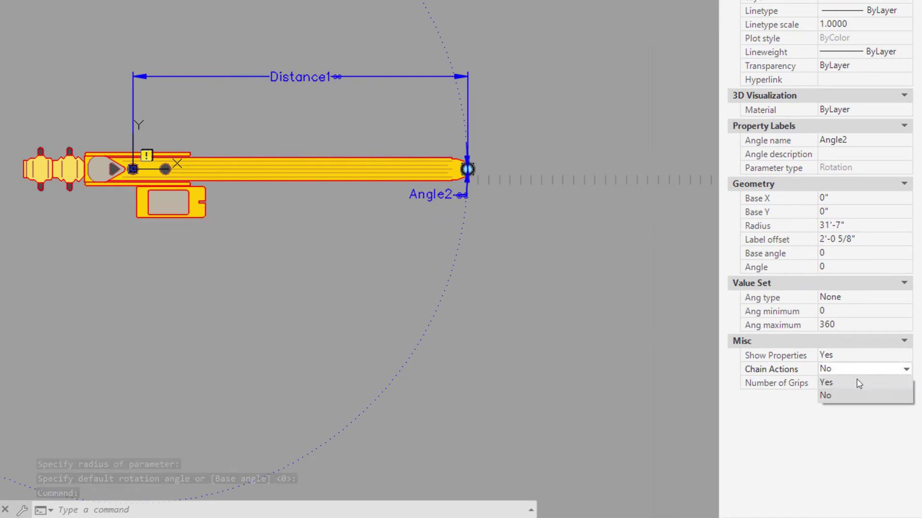
click(859, 383)
click(848, 384)
click(848, 384)
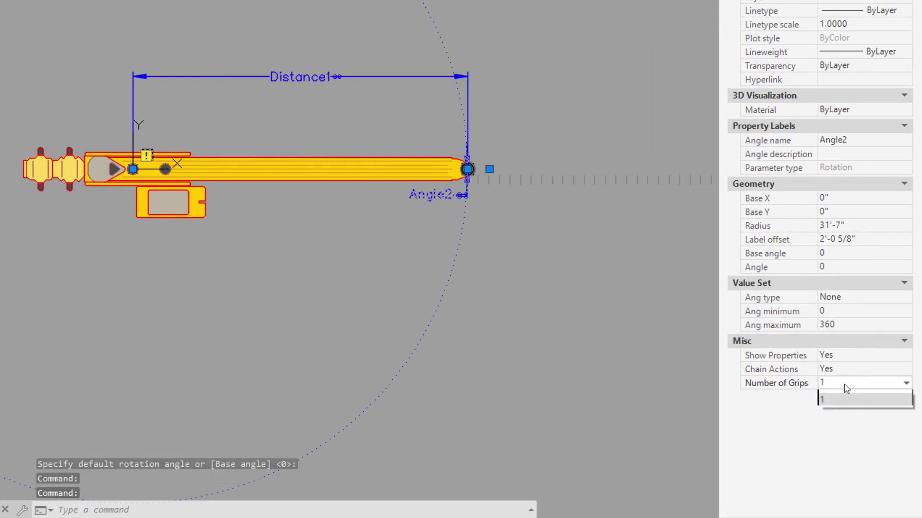
click(845, 397)
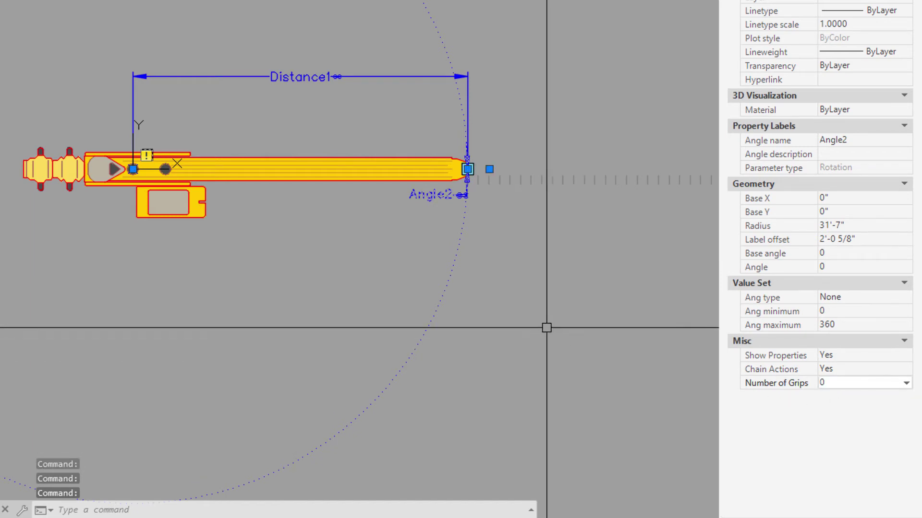
key(Escape)
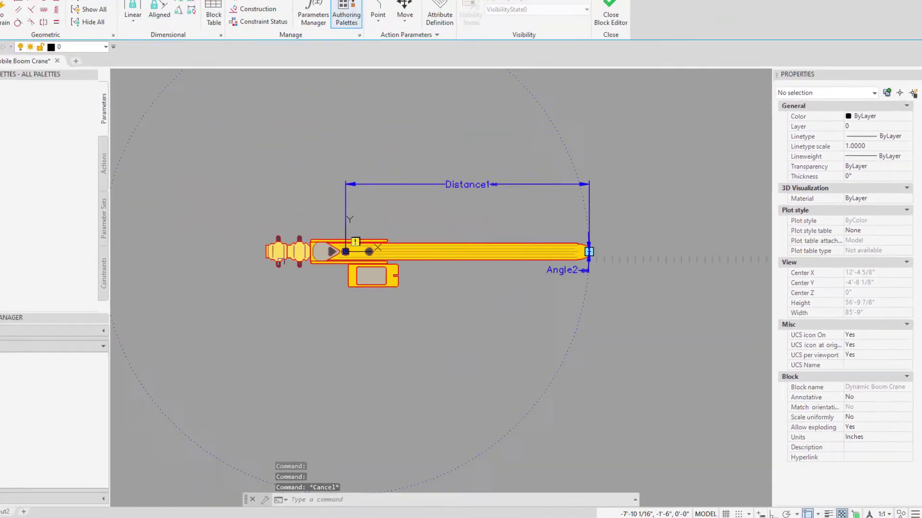
click(176, 192)
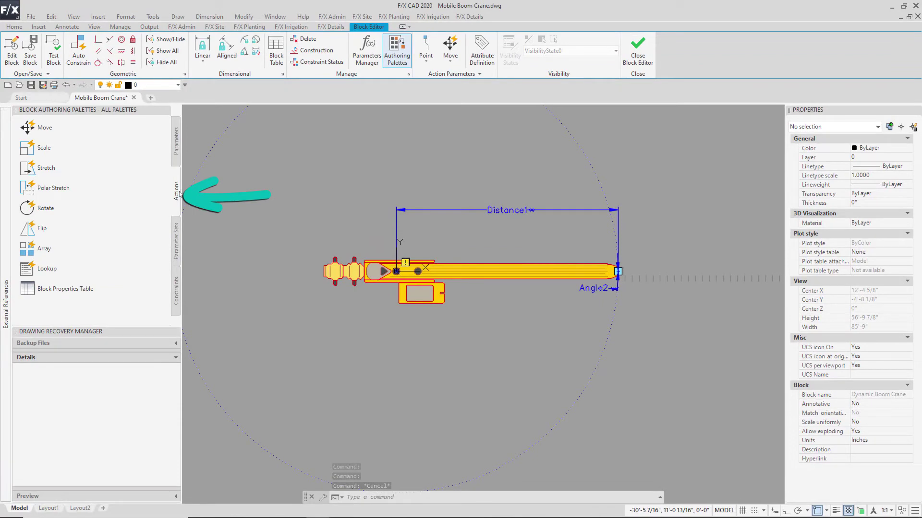
Start a polar stretch action on Distance1 and draw the stretch frame around the boom tip
click(97, 189)
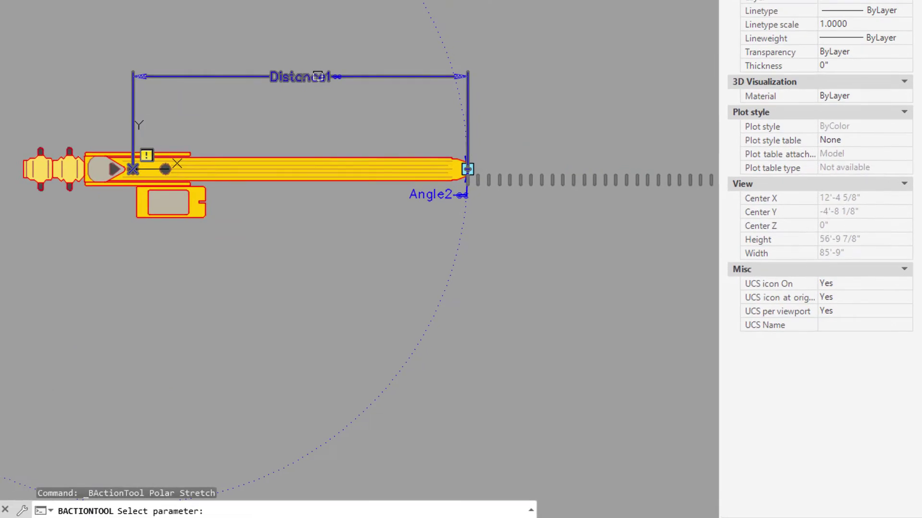
click(318, 76)
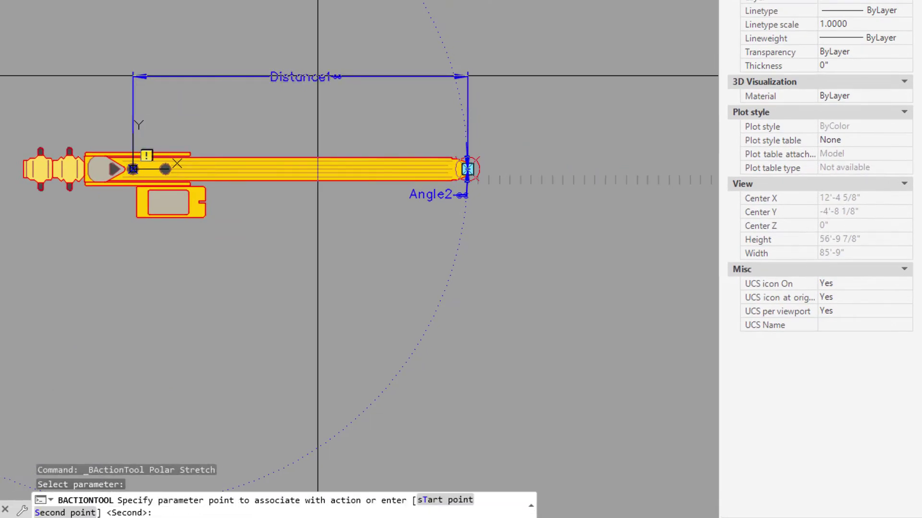
key(Return)
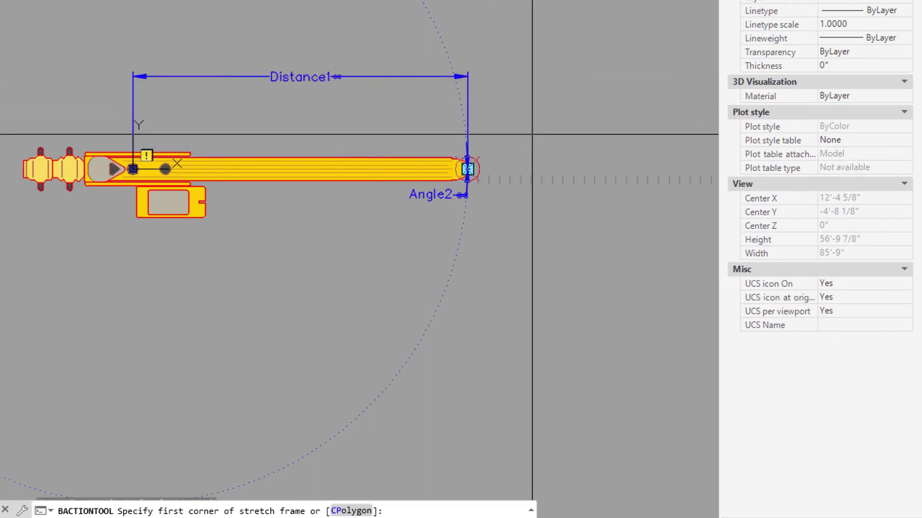
click(533, 135)
scroll(539, 221, up, 5)
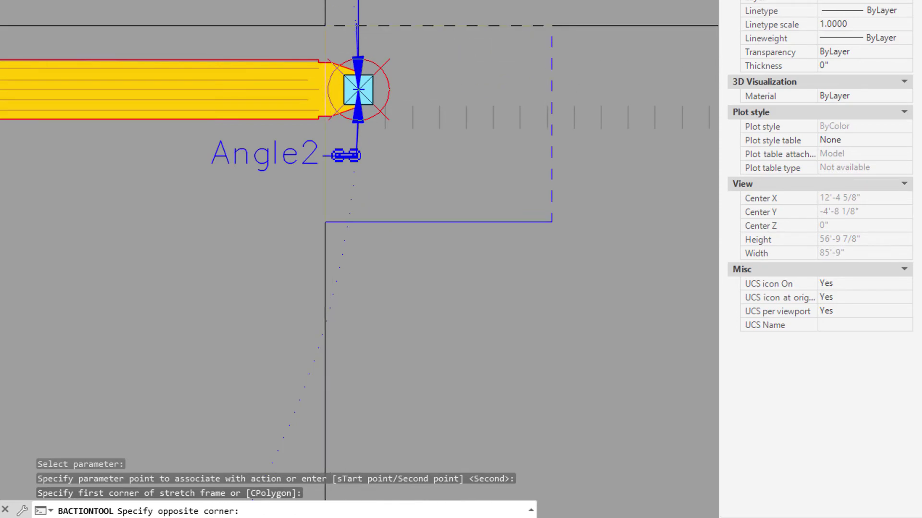
click(325, 25)
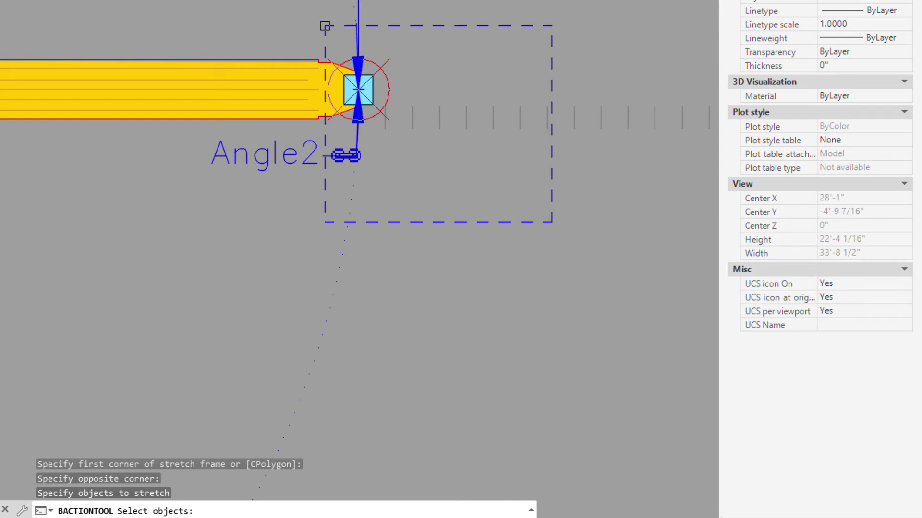
scroll(325, 25, down, 3)
middle_drag(322, 27, 499, 125)
Include the yellow boom, the tip piece and Angle2 as the stretch objects and finish the action
click(487, 138)
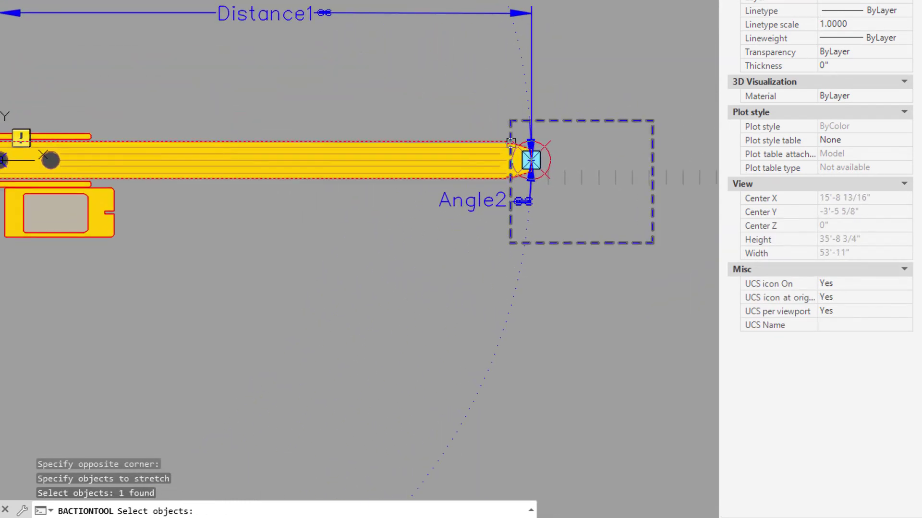
click(652, 128)
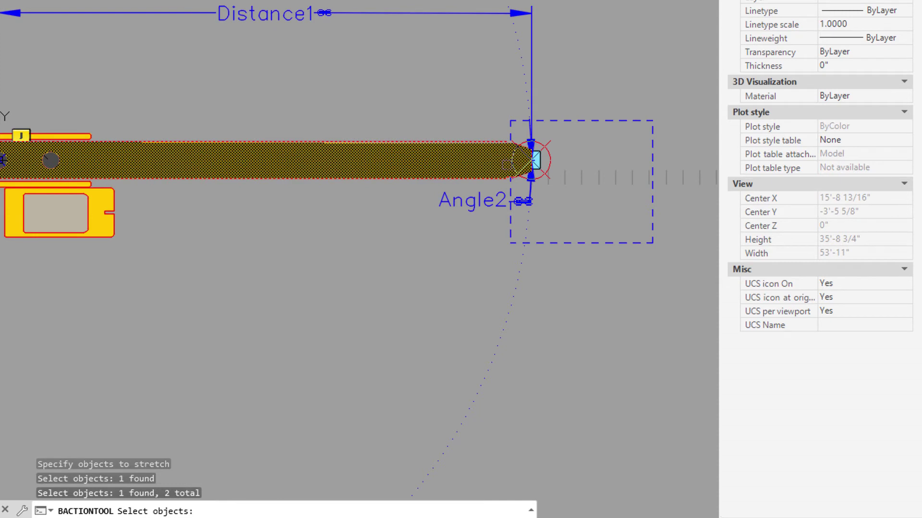
click(474, 199)
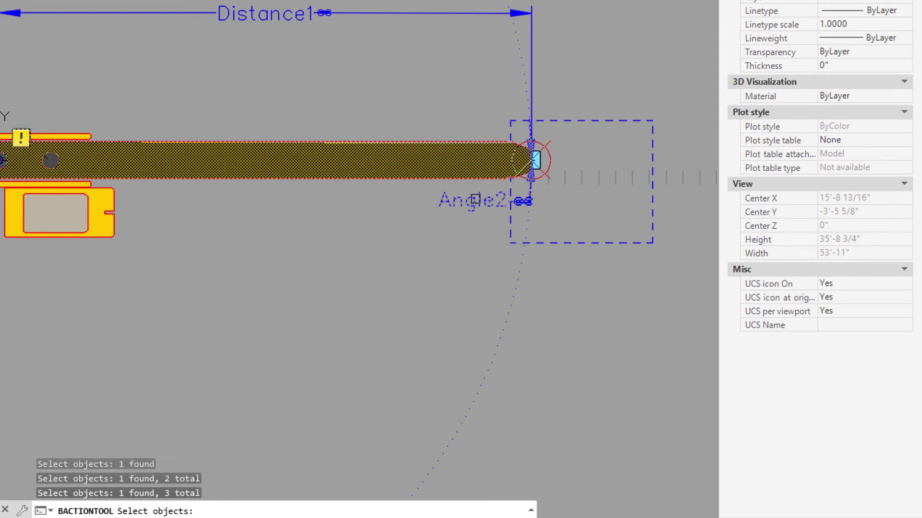
key(Return)
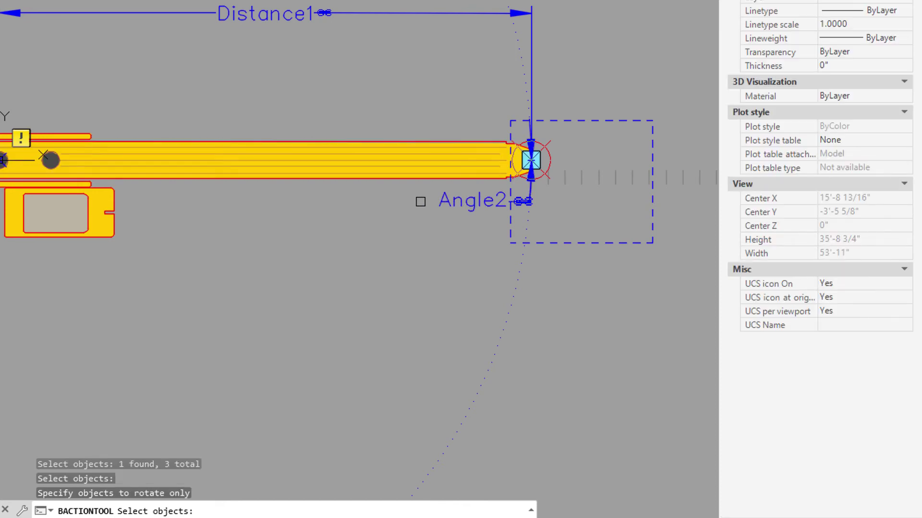
key(Return)
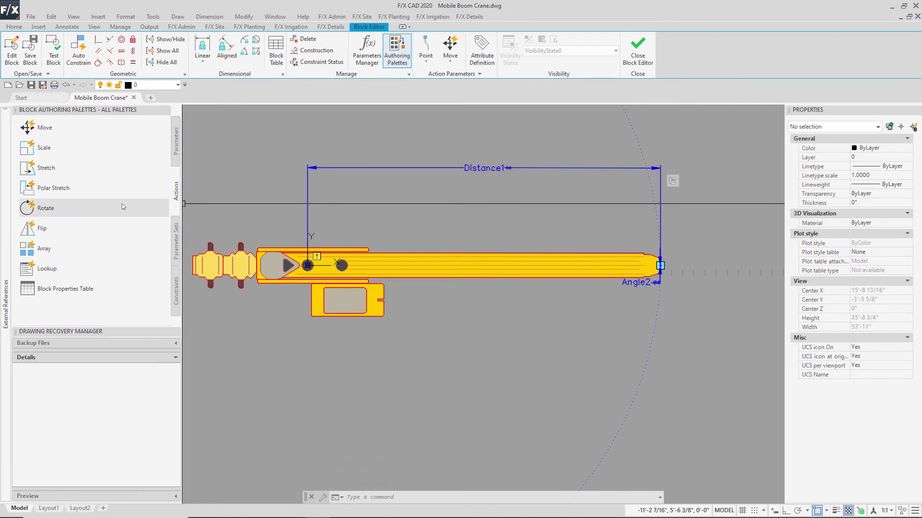
Add a rotate action on Angle2 and window-select the 29 boom assembly objects for it
click(120, 208)
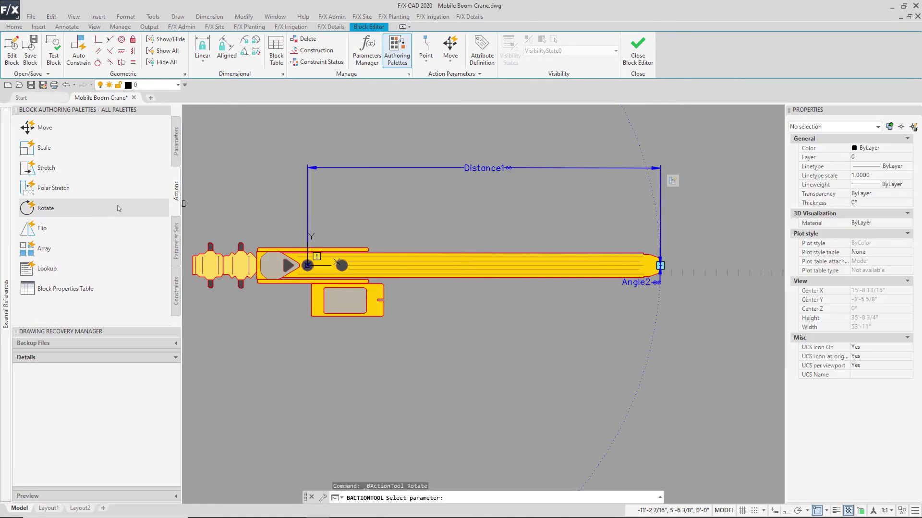
click(632, 283)
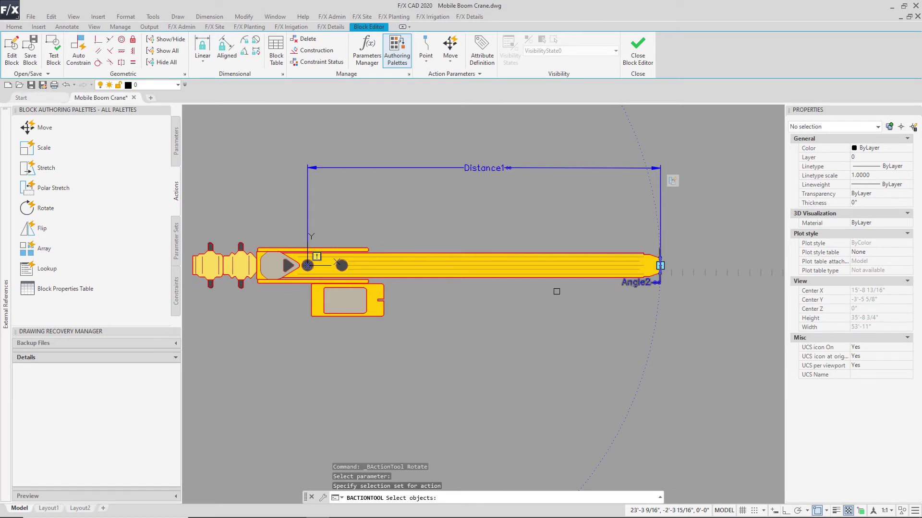
click(186, 179)
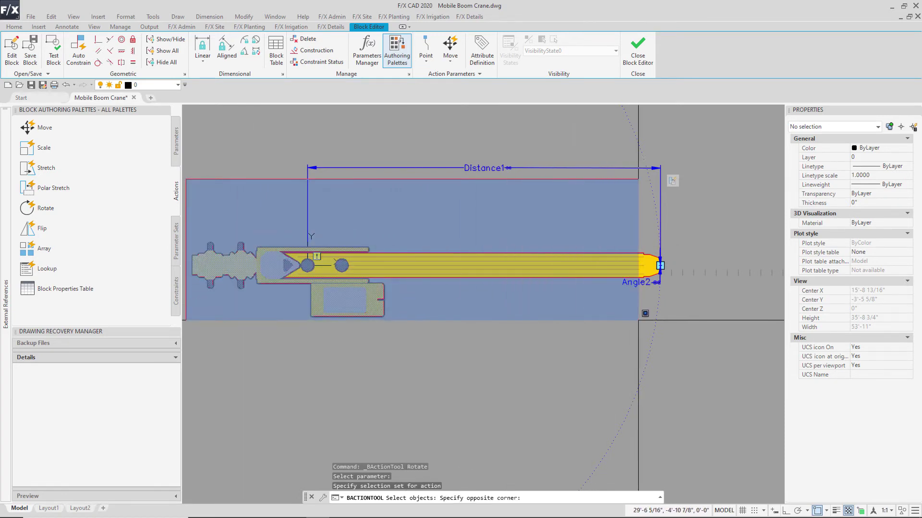
click(646, 319)
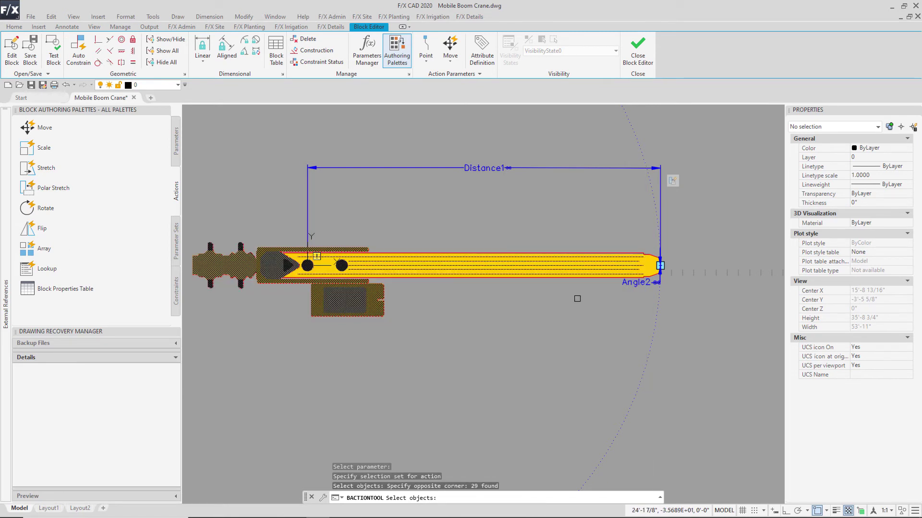
key(Return)
scroll(577, 298, down, 2)
middle_drag(577, 299, 618, 307)
scroll(598, 301, down, 2)
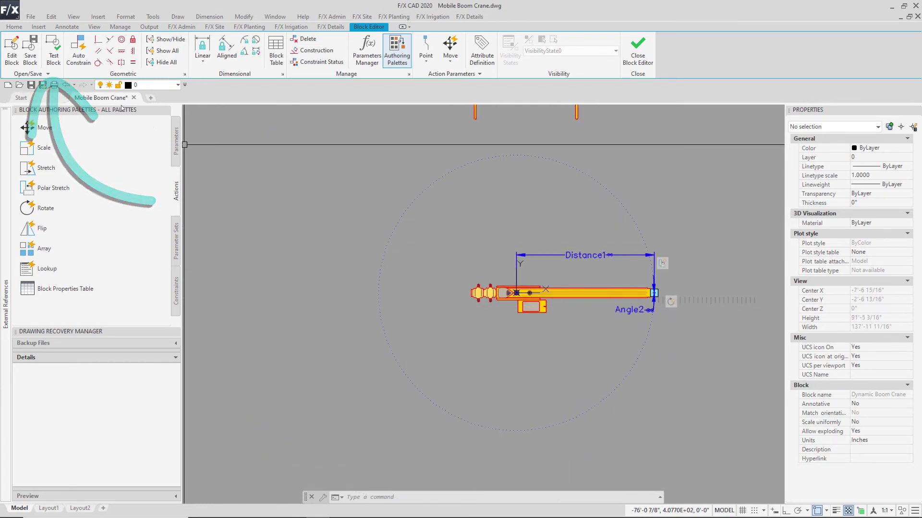
click(58, 56)
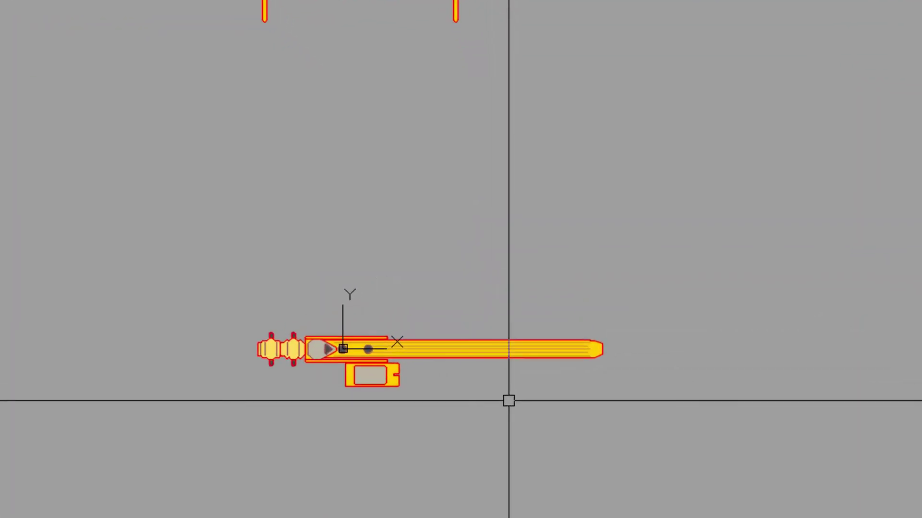
click(495, 376)
click(608, 357)
click(761, 369)
click(765, 358)
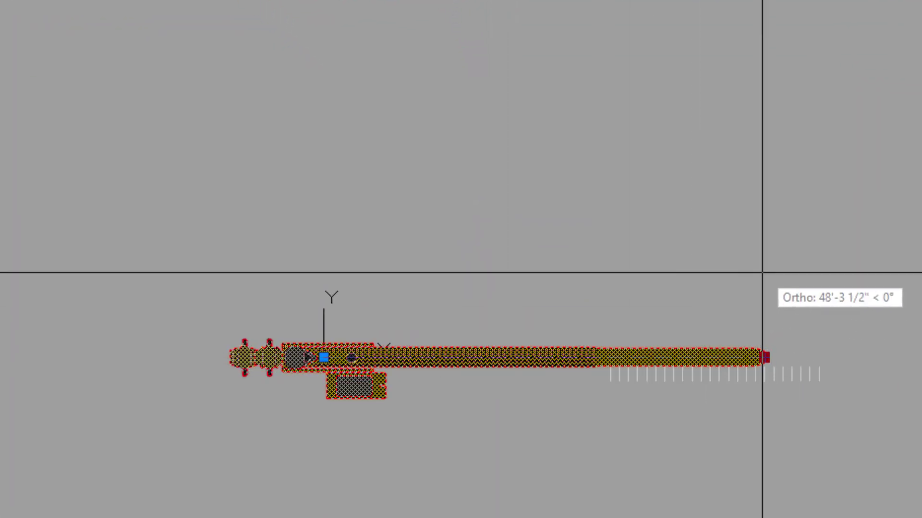
click(707, 229)
click(707, 229)
click(519, 148)
click(518, 147)
click(644, 32)
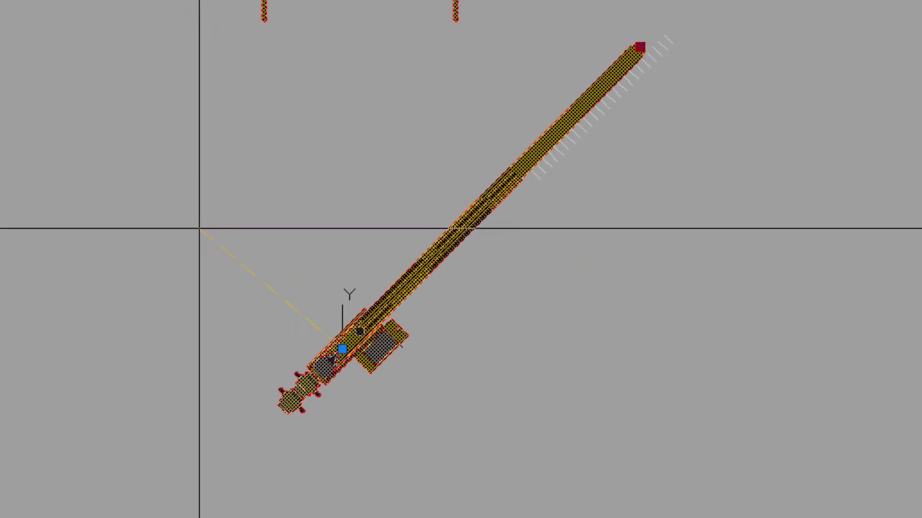
key(Escape)
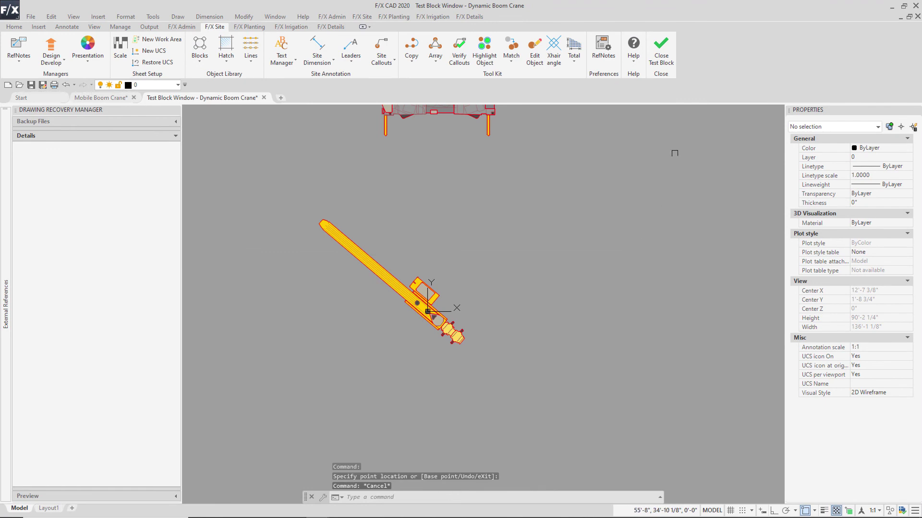
click(661, 60)
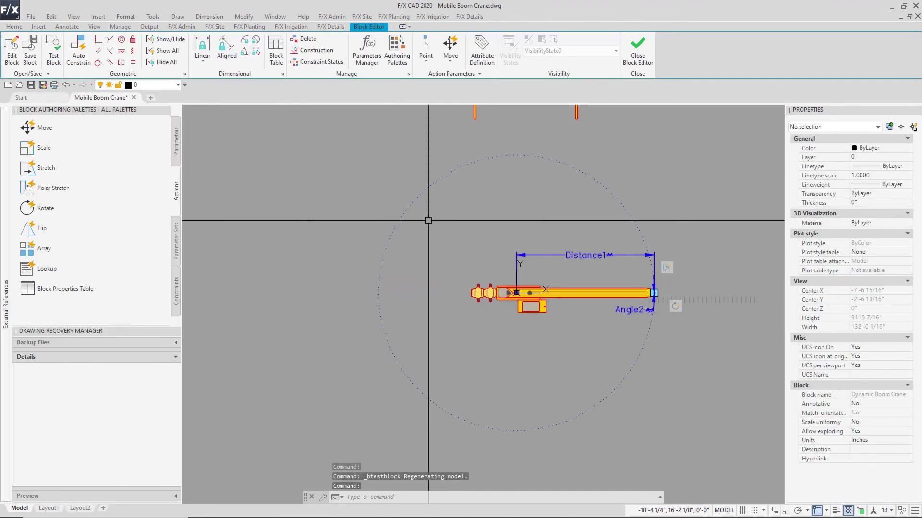
Window-select the 34 boom objects and bring them to the front of the draw order
click(305, 149)
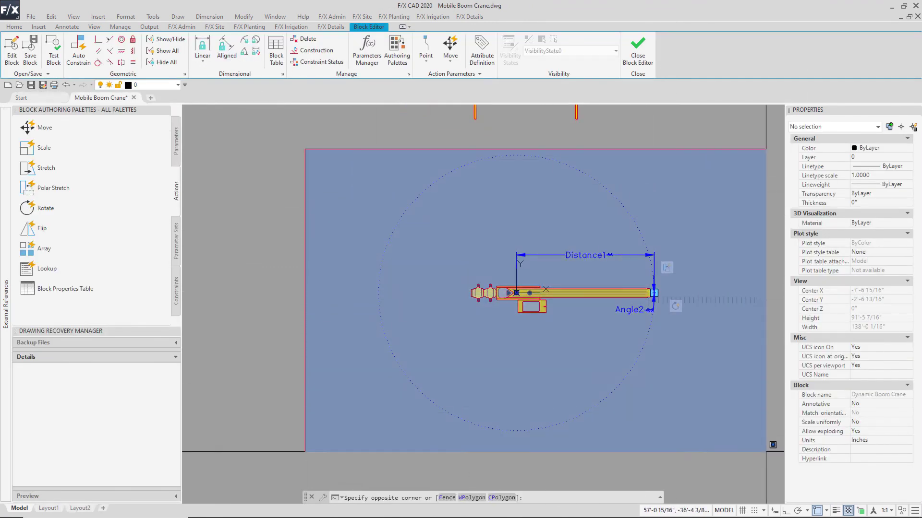
click(776, 455)
right_click(573, 327)
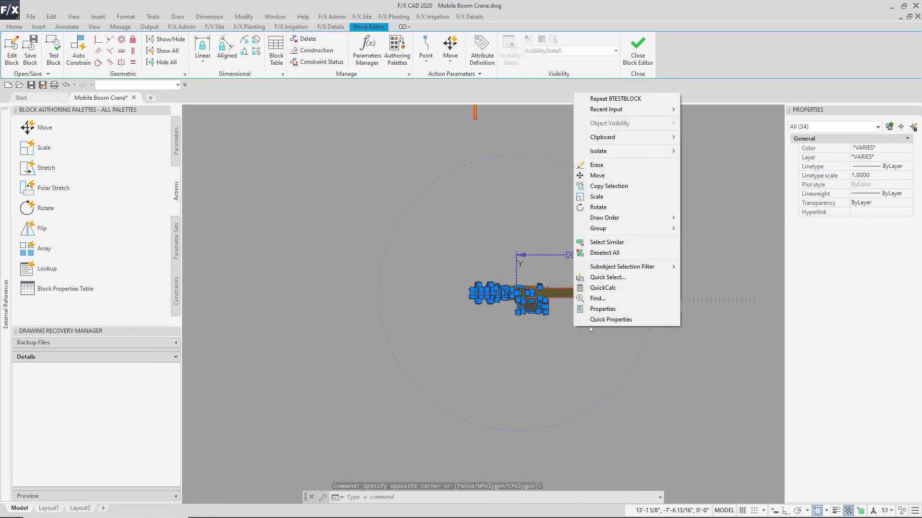
mouse_move(666, 220)
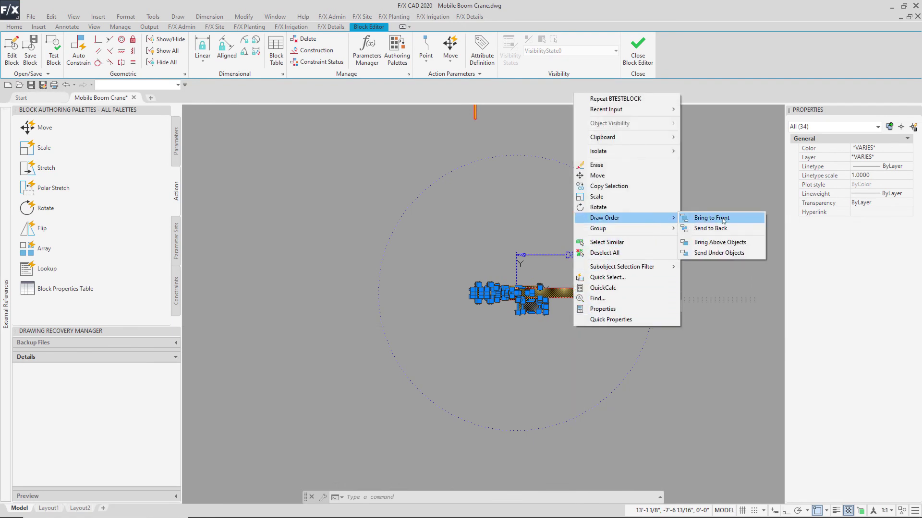
click(723, 219)
scroll(724, 264, down, 2)
Move the chassis 50' with Ortho on so it sits under the boom
click(676, 237)
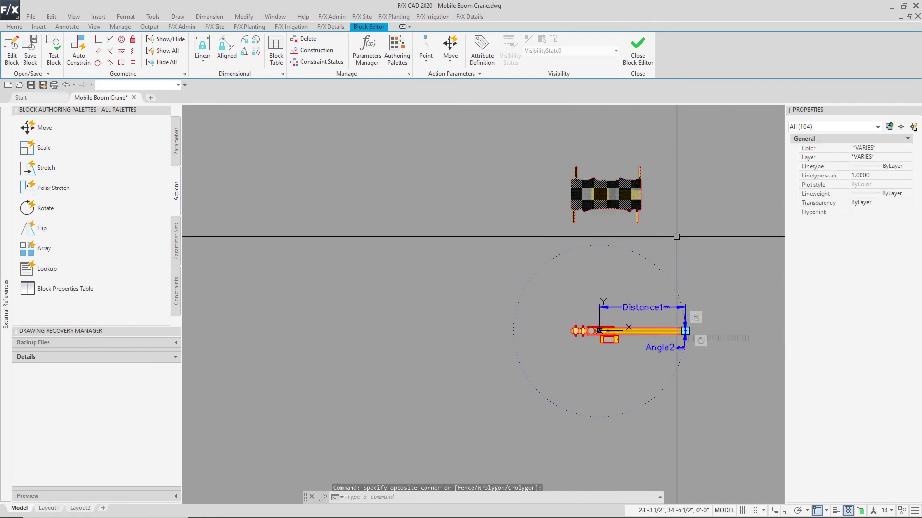
text(m)
key(Return)
key(F8)
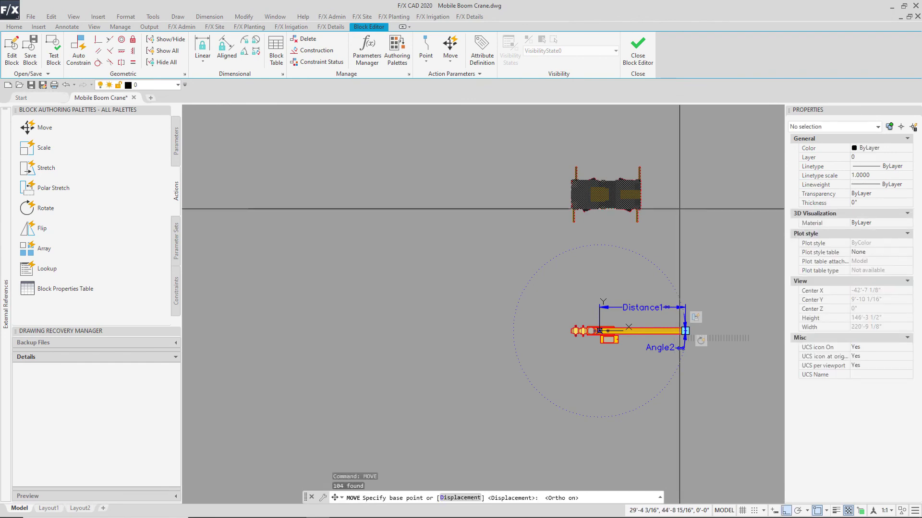
click(679, 209)
text(50')
key(Return)
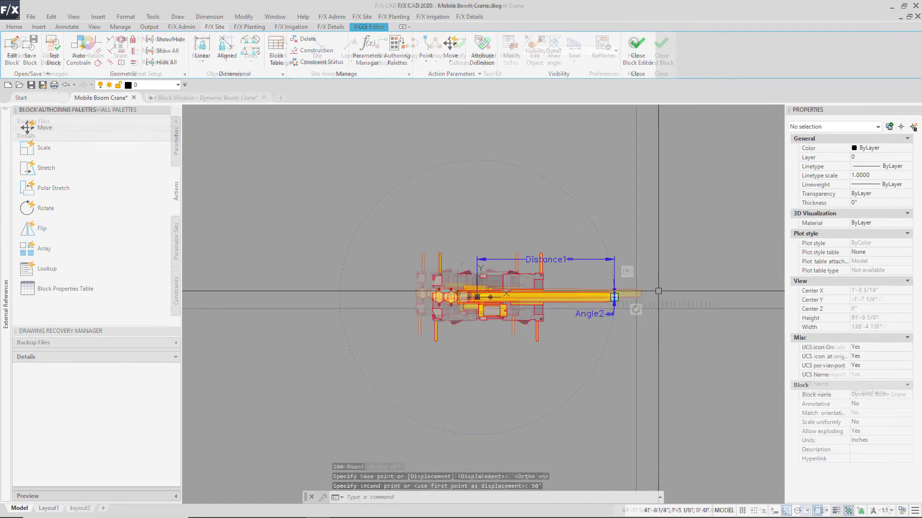
Test the block by swinging the boom to 32°, 35'-7" long
click(53, 55)
click(625, 293)
key(Escape)
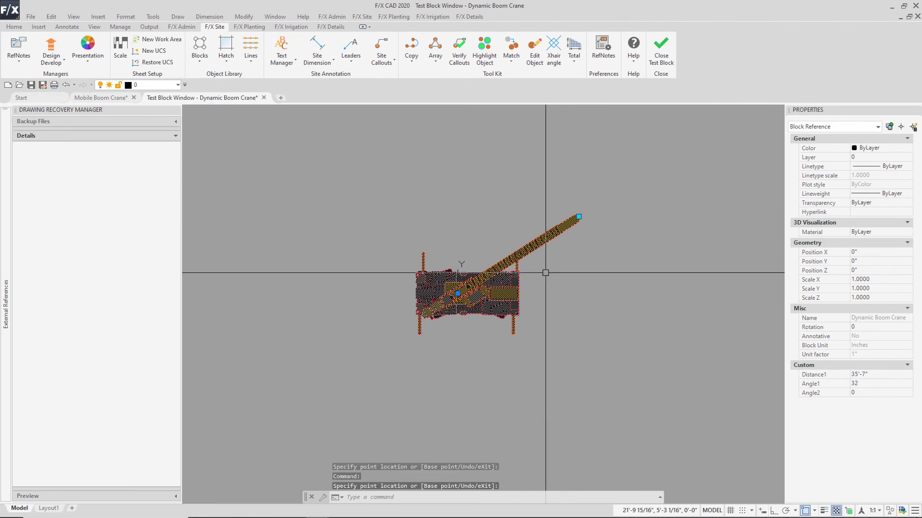